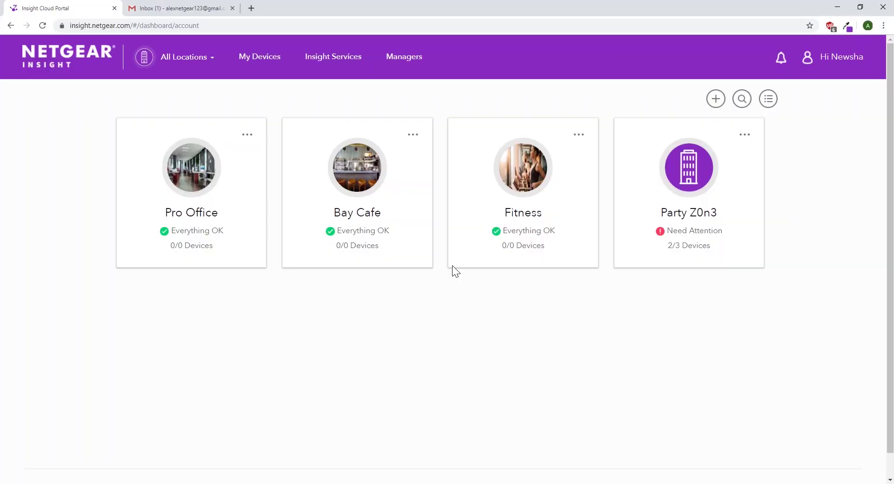
Go to the Managers page from the locations dashboard to see who has account access.
{"action": "left_click", "coordinate": [407, 55]}
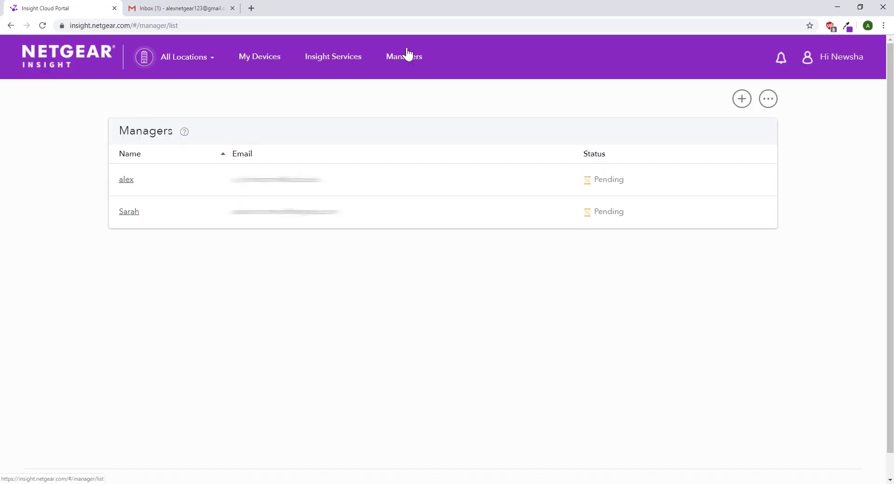
Invite a new manager by entering their first name and e-mail address, then acknowledge the confirmation.
{"action": "left_click", "coordinate": [742, 105]}
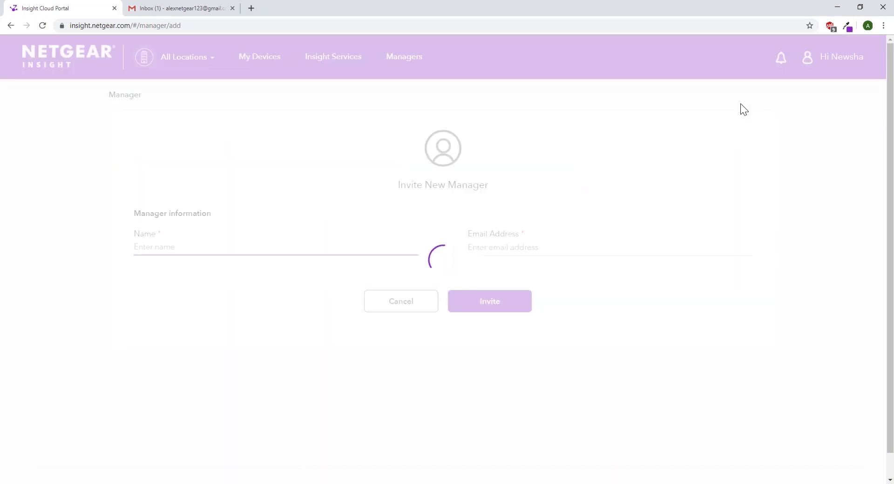
{"action": "type", "text": "Alex"}
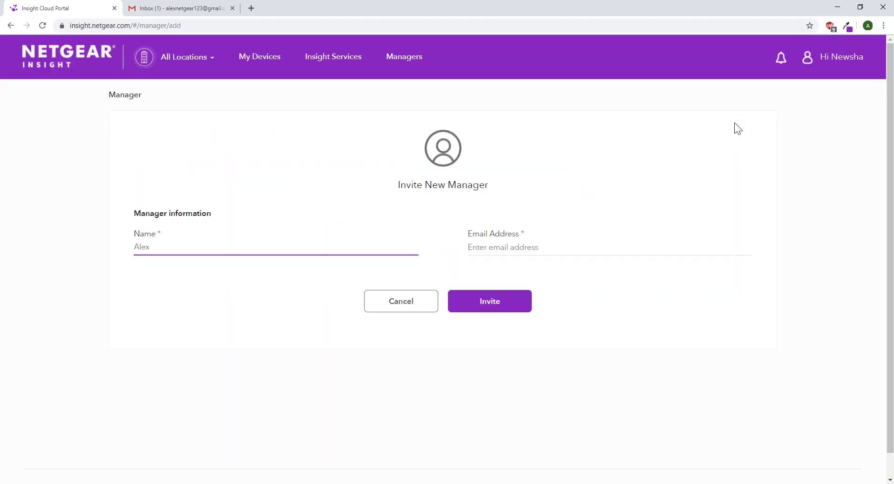
{"action": "left_click", "coordinate": [594, 245]}
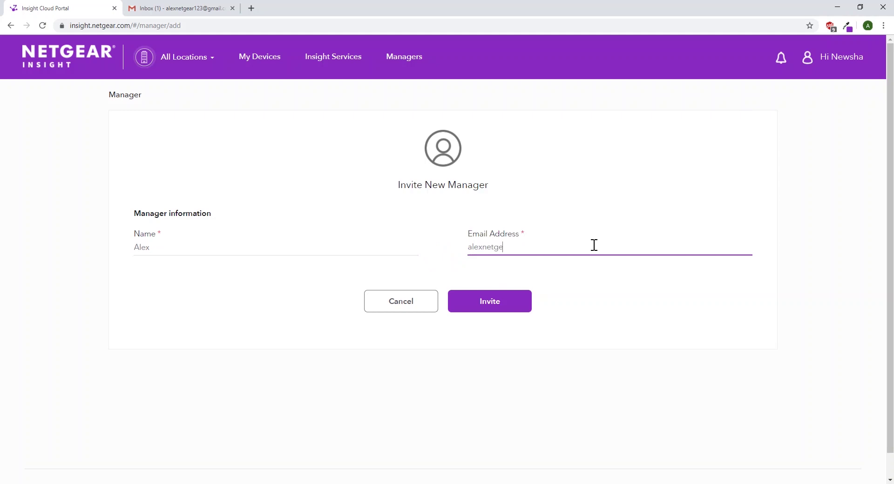
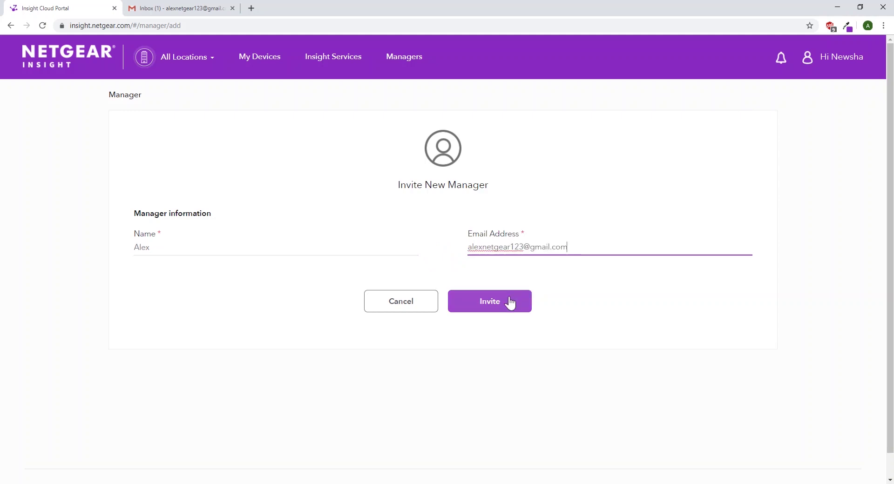
{"action": "left_click", "coordinate": [511, 303]}
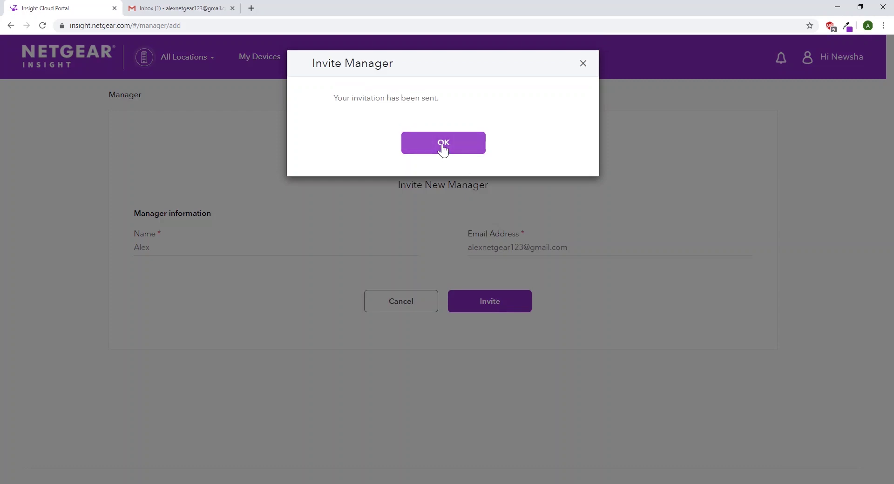
{"action": "left_click", "coordinate": [443, 149]}
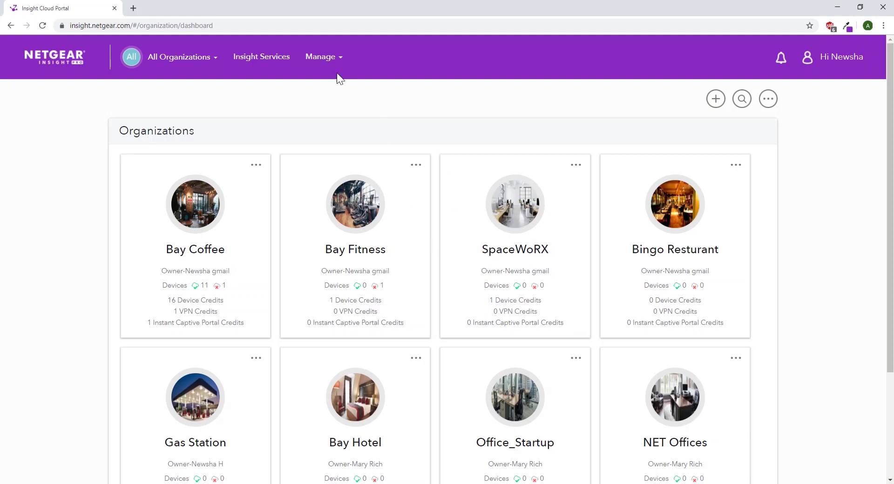
Choose Managers from the Manage dropdown on the Pro organizations dashboard.
{"action": "left_click", "coordinate": [324, 57]}
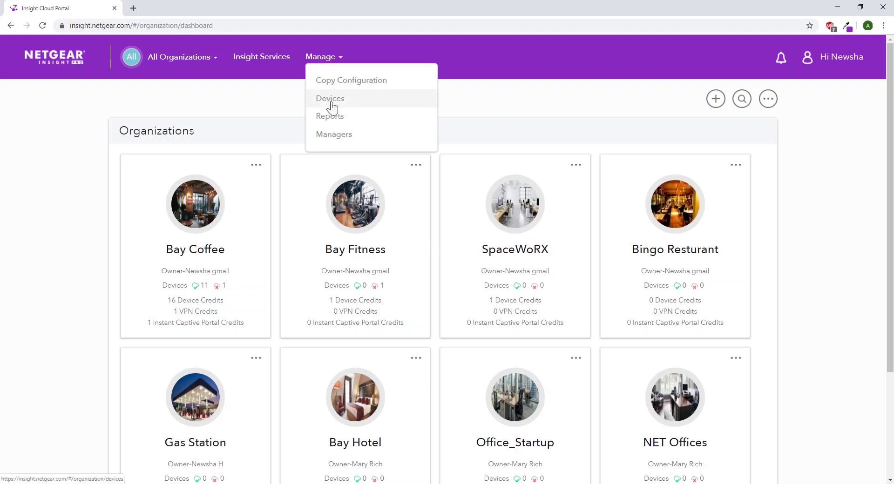
{"action": "left_click", "coordinate": [338, 134]}
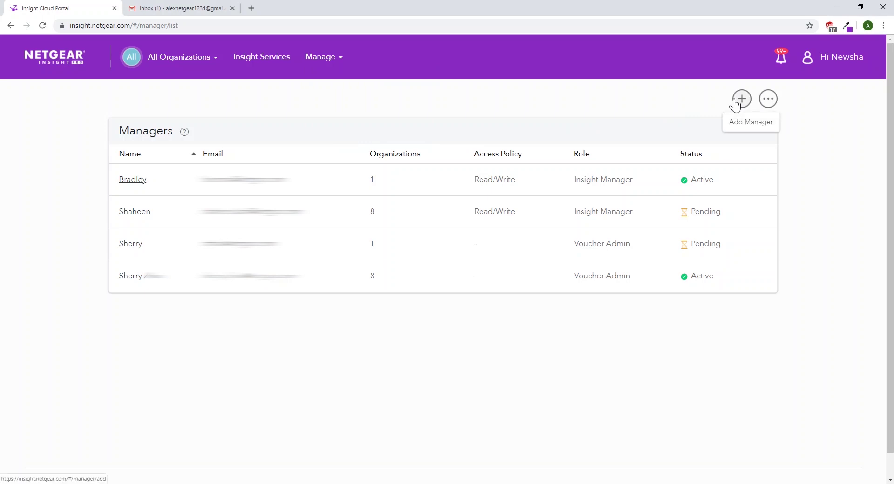
Invite a Voucher Admin by name and e-mail, with Select All granting all eight organizations.
{"action": "left_click", "coordinate": [735, 100]}
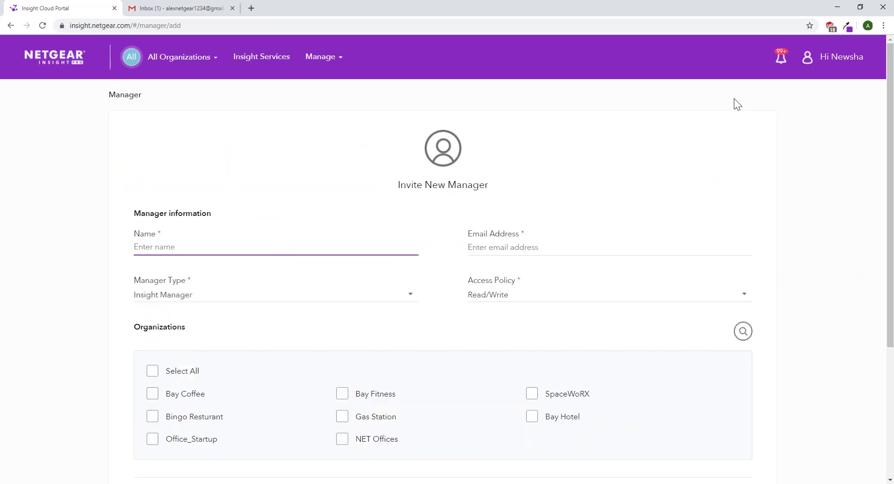
{"action": "type", "text": "Alex"}
{"action": "left_click", "coordinate": [573, 248]}
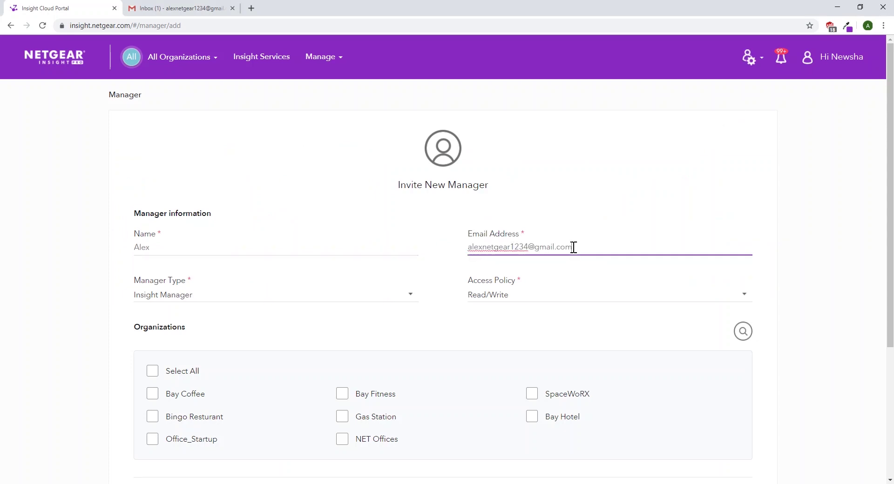
{"action": "left_click", "coordinate": [411, 295]}
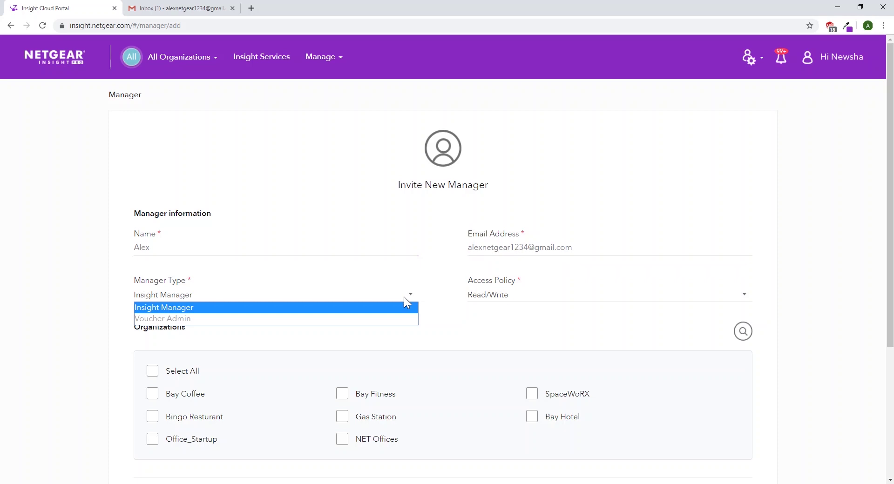
{"action": "left_click", "coordinate": [395, 321]}
{"action": "left_click", "coordinate": [177, 372]}
{"action": "scroll", "coordinate": [177, 376], "scroll_direction": "down", "scroll_amount": 3}
{"action": "left_click", "coordinate": [487, 410]}
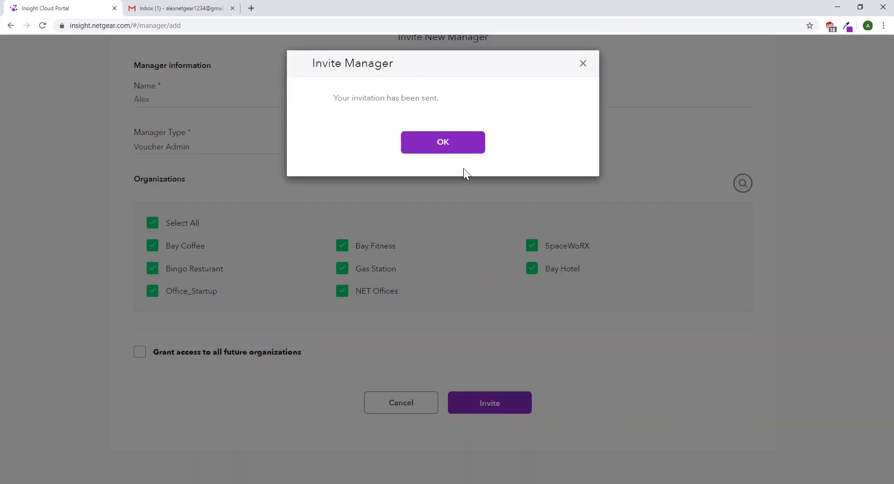
{"action": "left_click", "coordinate": [448, 148]}
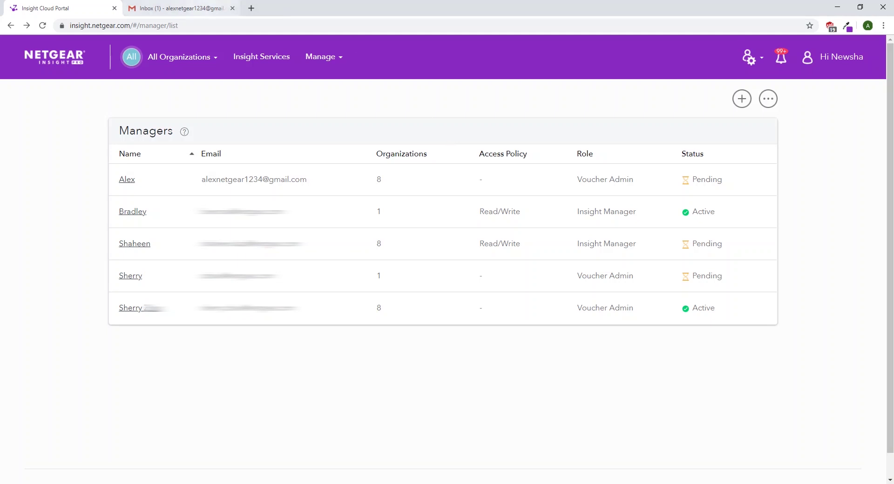
Open the 'Invite voucher manager email' message from insightalerts in the Gmail inbox.
{"action": "left_click", "coordinate": [180, 8]}
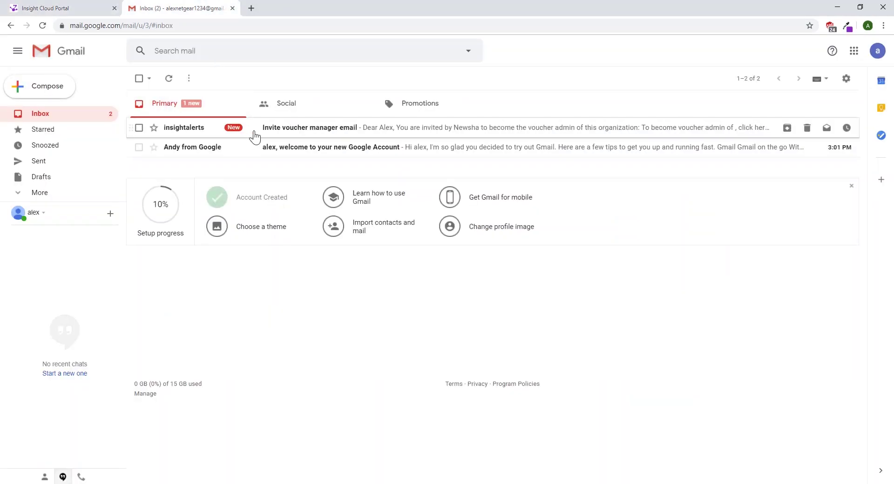
{"action": "left_click", "coordinate": [253, 137]}
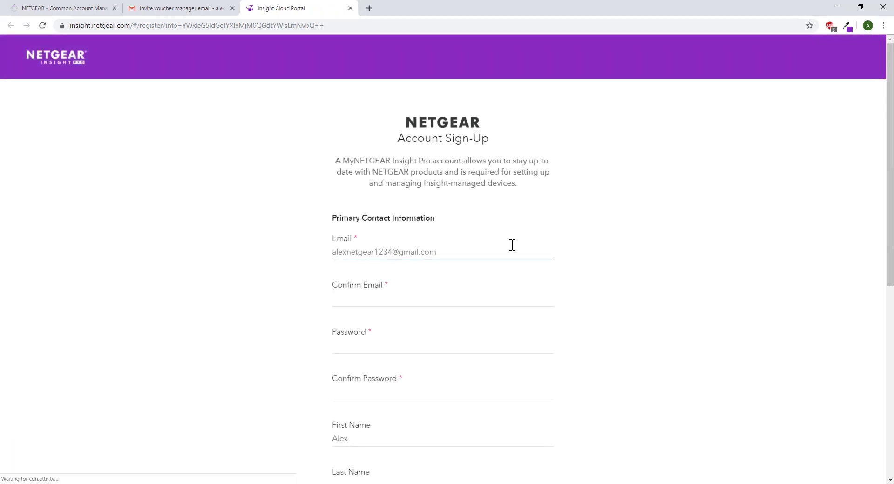
Confirm the invitee's e-mail address and enter the new account password twice.
{"action": "left_click", "coordinate": [466, 301]}
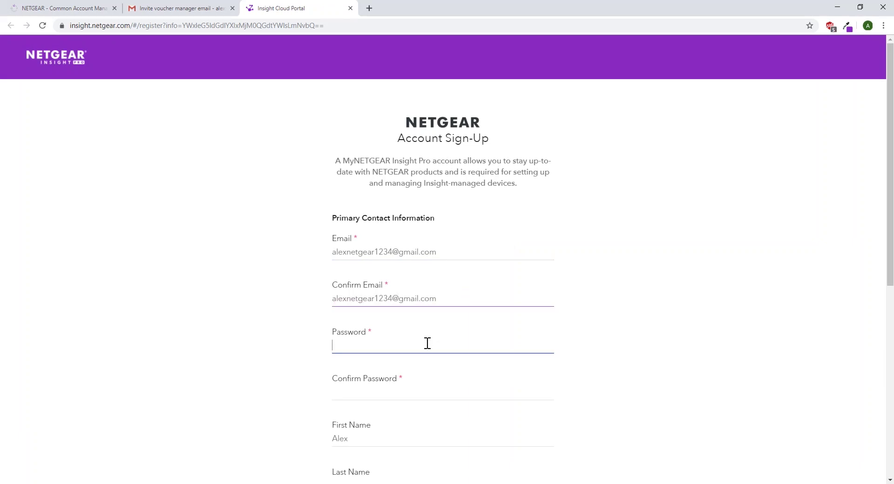
{"action": "left_click", "coordinate": [428, 343]}
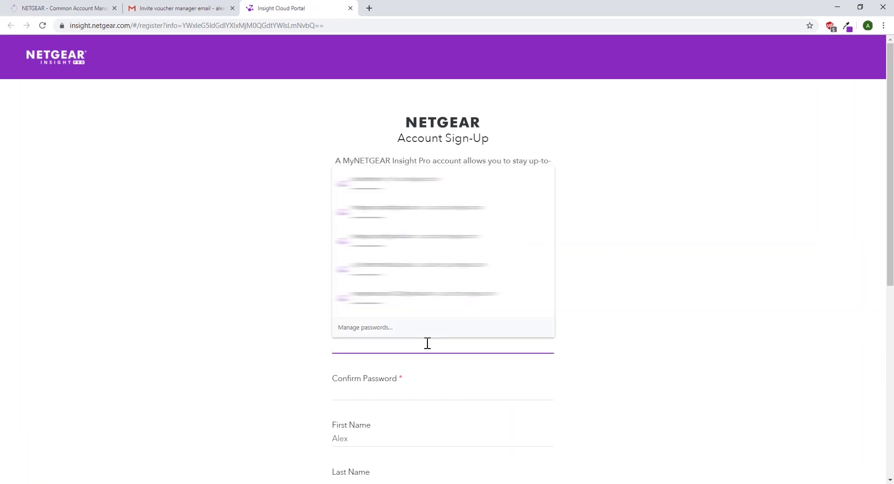
{"action": "type", "text": "•••••••••••"}
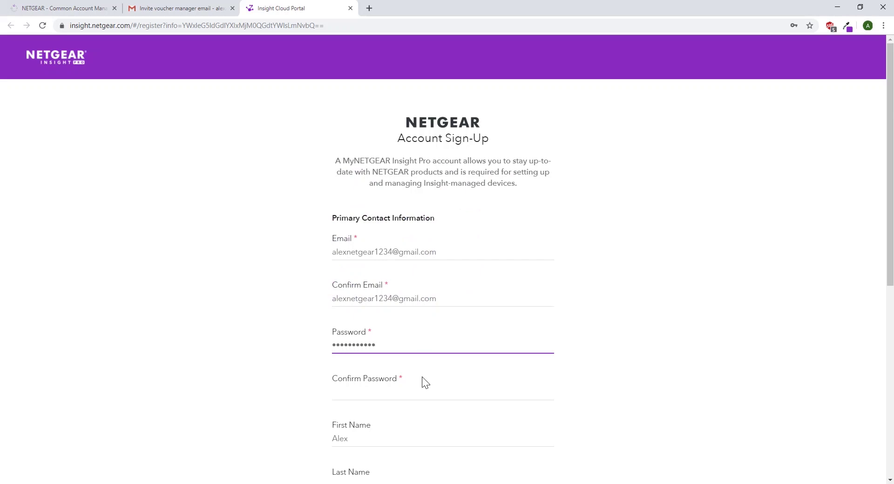
{"action": "left_click", "coordinate": [423, 394]}
{"action": "type", "text": "••••••••••"}
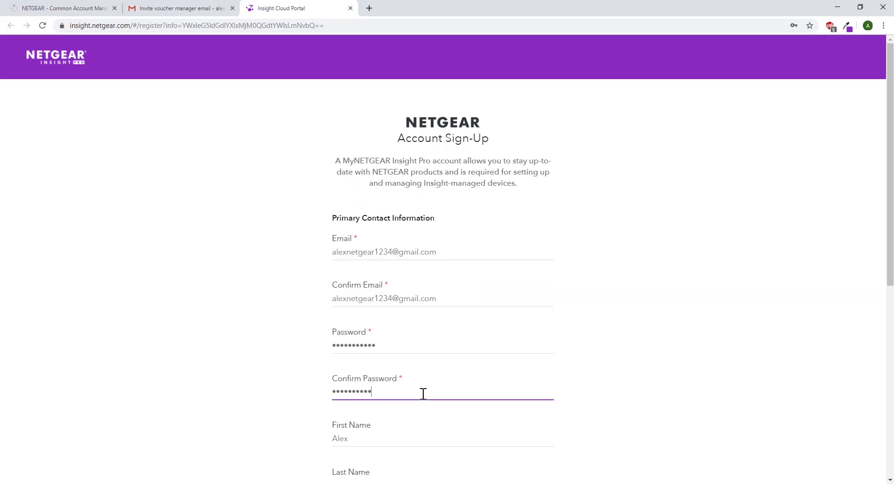
Add the last name, United States of America as country and a phone number, accept the terms, and sign up.
{"action": "scroll", "coordinate": [422, 403], "scroll_direction": "down", "scroll_amount": 5}
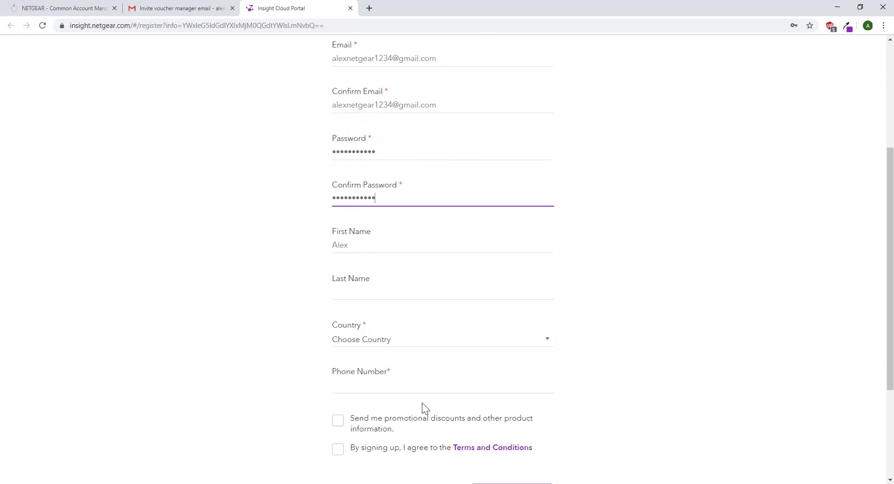
{"action": "left_click", "coordinate": [401, 236]}
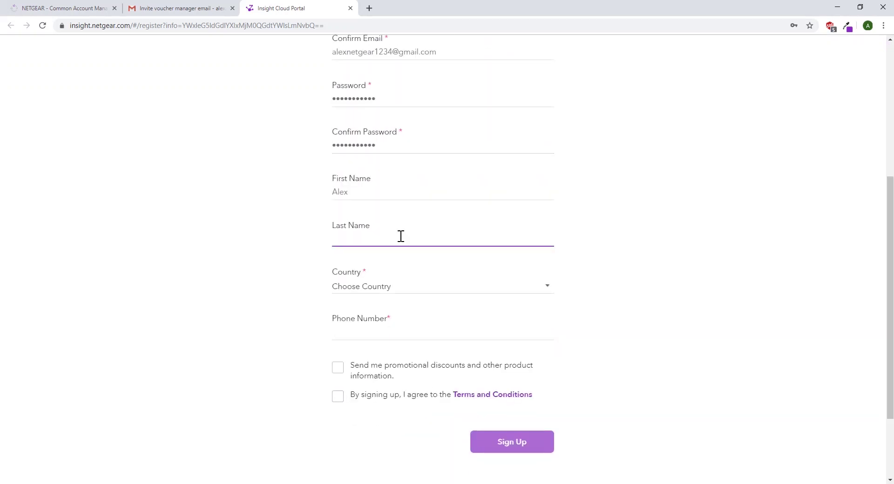
{"action": "left_click", "coordinate": [418, 281]}
{"action": "scroll", "coordinate": [398, 222], "scroll_direction": "down", "scroll_amount": 1}
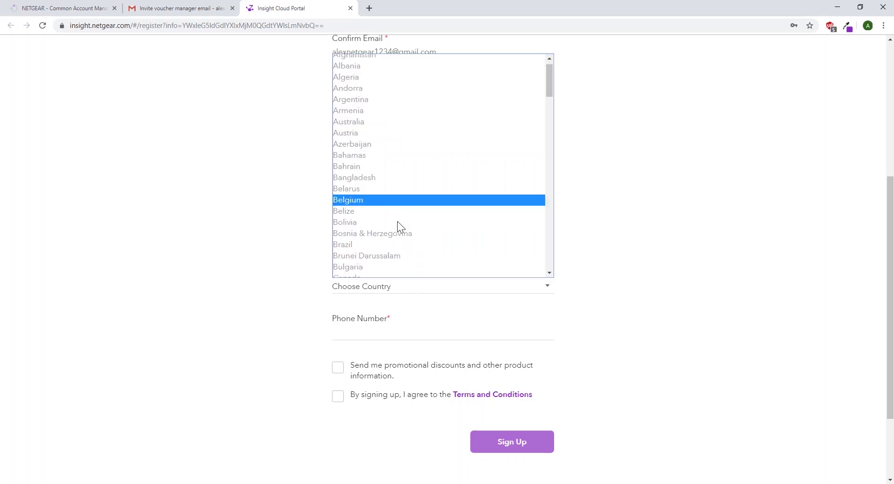
{"action": "scroll", "coordinate": [398, 222], "scroll_direction": "down", "scroll_amount": 20}
{"action": "left_click", "coordinate": [398, 208]}
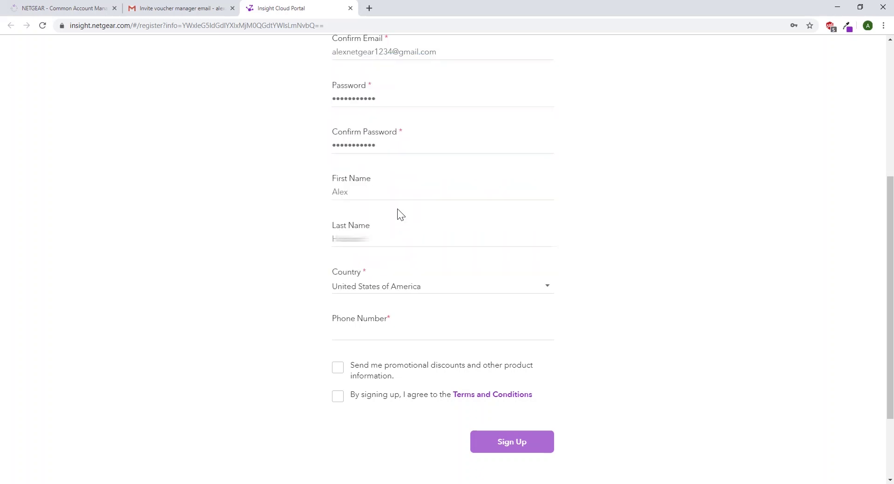
{"action": "left_click", "coordinate": [395, 329]}
{"action": "type", "text": "4085551234"}
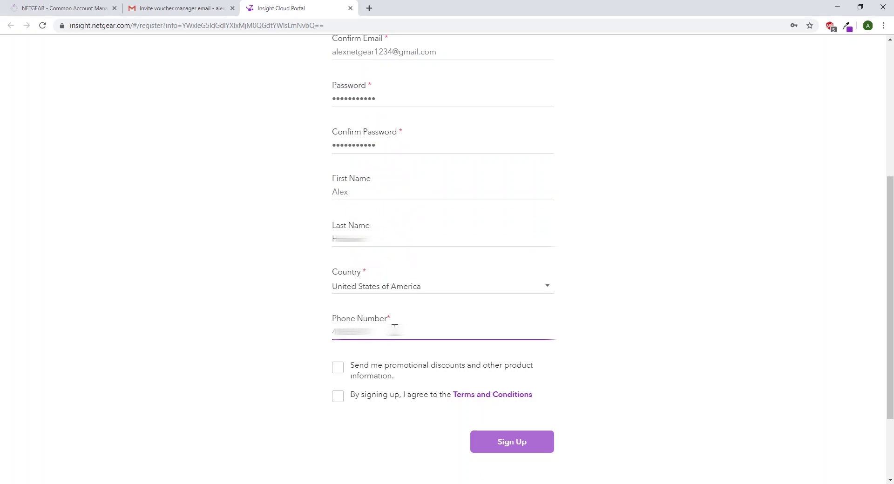
{"action": "left_click", "coordinate": [336, 396]}
{"action": "left_click", "coordinate": [497, 437]}
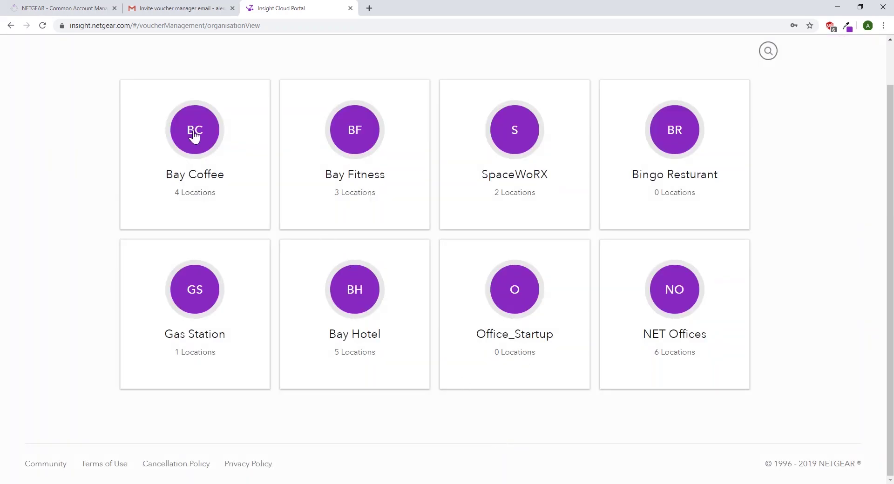
Open Bay Coffee's SF 7-Hills Cafe location and start voucher generation for SF-Cafe-Guest.
{"action": "left_click", "coordinate": [204, 190]}
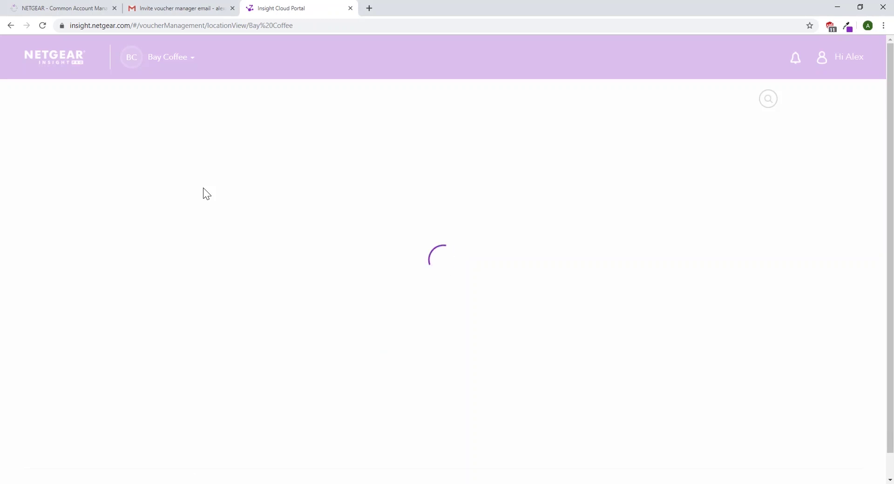
{"action": "left_click", "coordinate": [193, 177]}
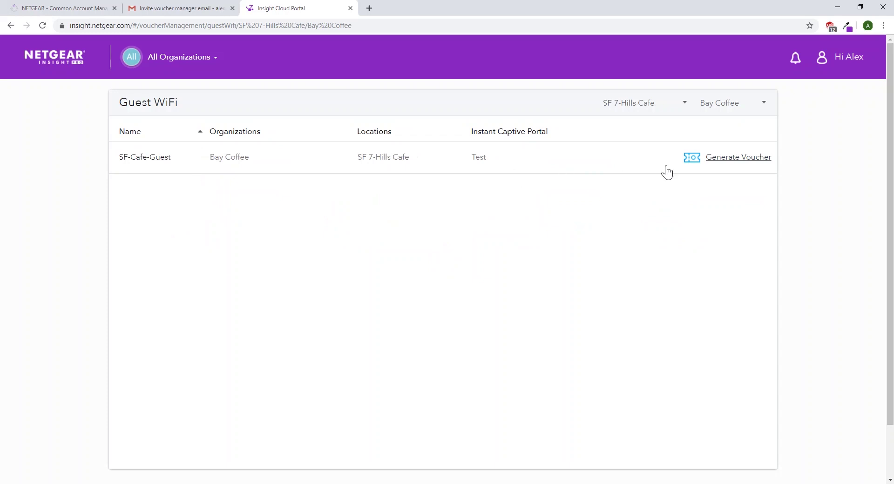
{"action": "left_click", "coordinate": [697, 166]}
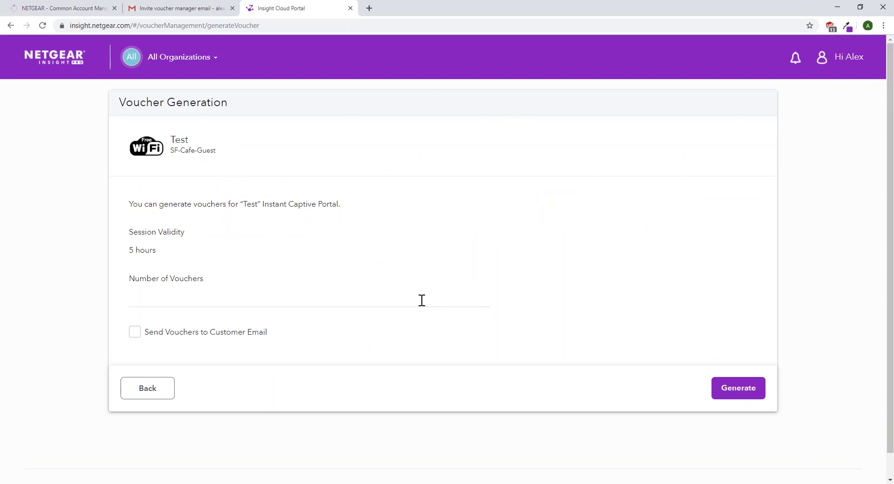
Generate 1 voucher and have it e-mailed, filling in the customer's name and e-mail address.
{"action": "type", "text": "1"}
{"action": "left_click", "coordinate": [134, 334]}
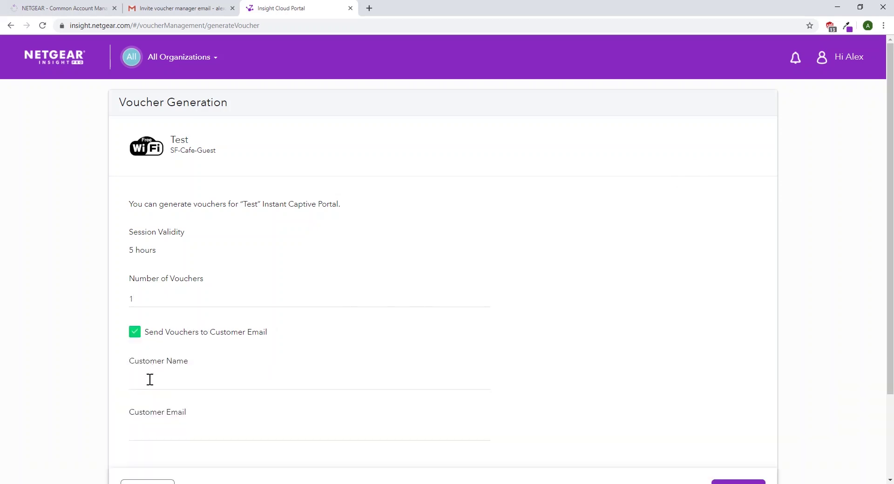
{"action": "type", "text": "john"}
{"action": "left_click", "coordinate": [165, 440]}
{"action": "scroll", "coordinate": [228, 448], "scroll_direction": "down", "scroll_amount": 1}
{"action": "scroll", "coordinate": [228, 448], "scroll_direction": "down", "scroll_amount": 2}
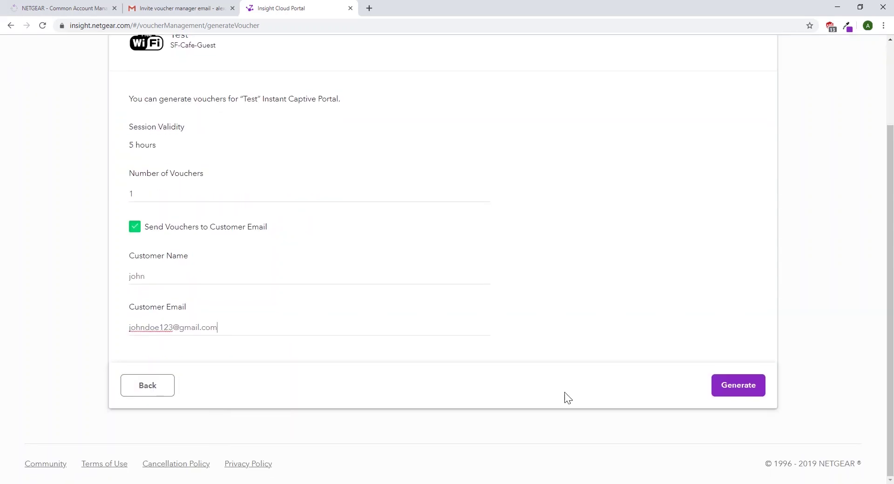
{"action": "left_click", "coordinate": [751, 385]}
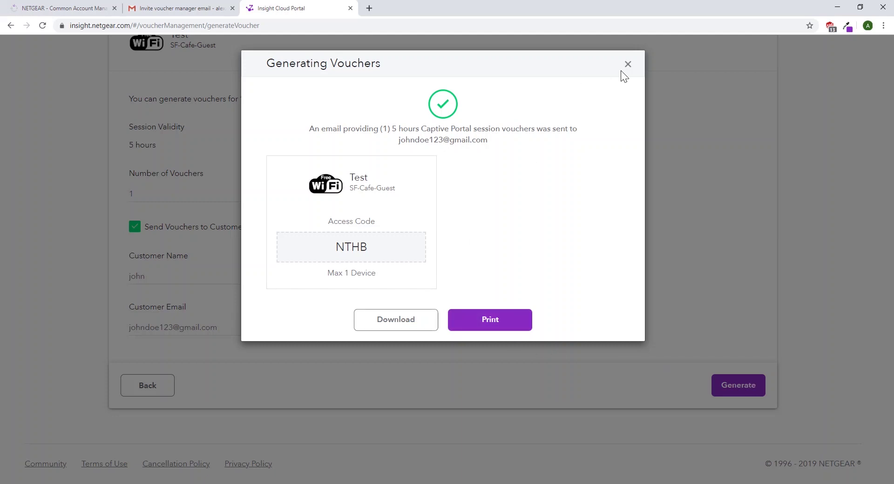
Dismiss the previous result, untick Send Vouchers to Customer Email, and generate another voucher.
{"action": "left_click", "coordinate": [633, 66]}
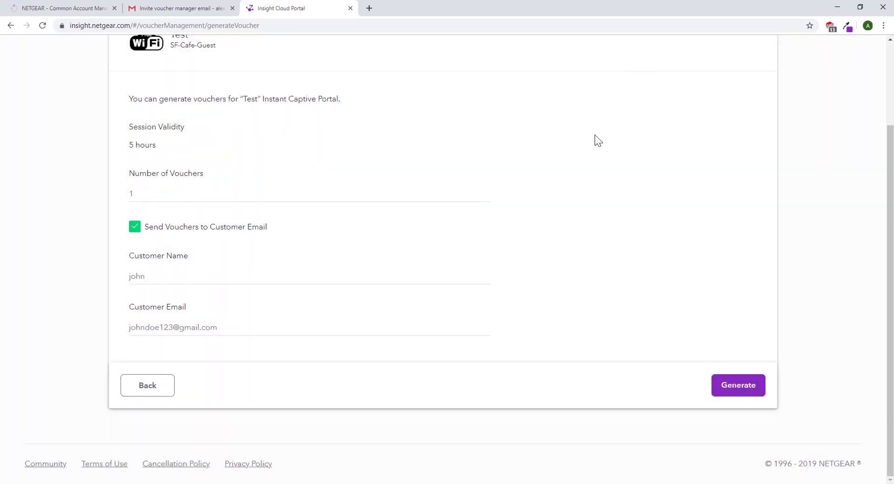
{"action": "scroll", "coordinate": [524, 239], "scroll_direction": "up", "scroll_amount": 2}
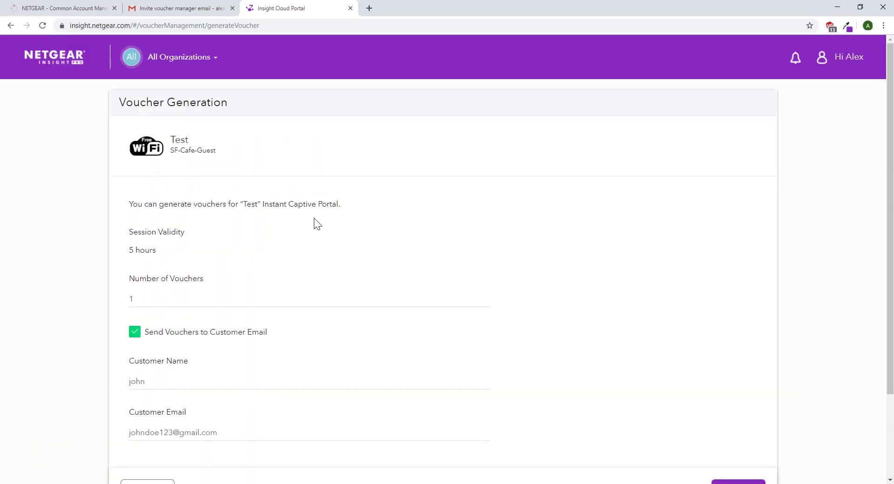
{"action": "left_click", "coordinate": [135, 335]}
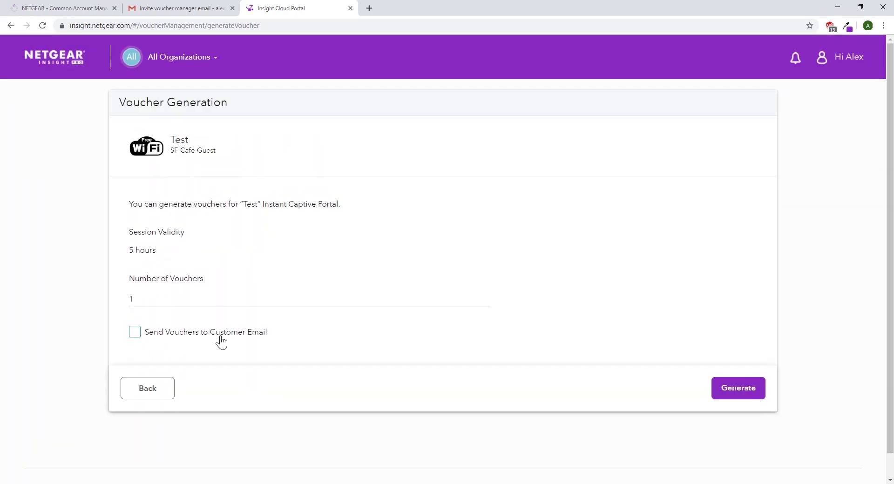
{"action": "left_click", "coordinate": [754, 385]}
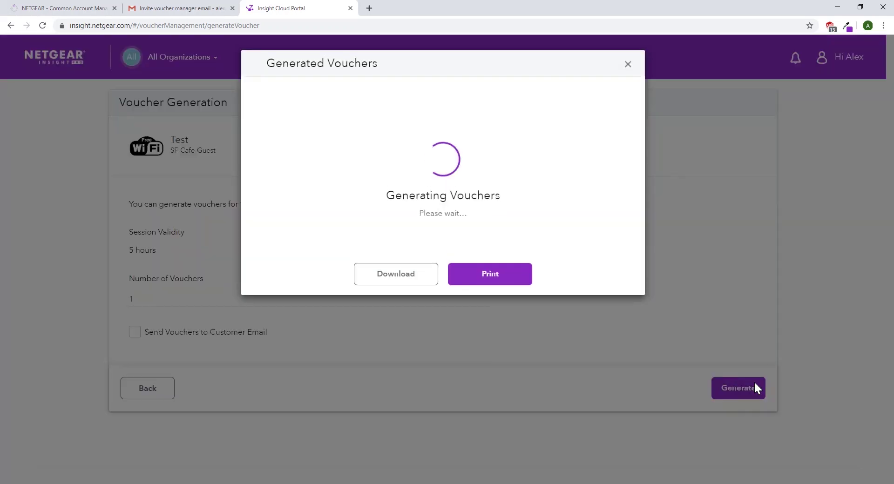